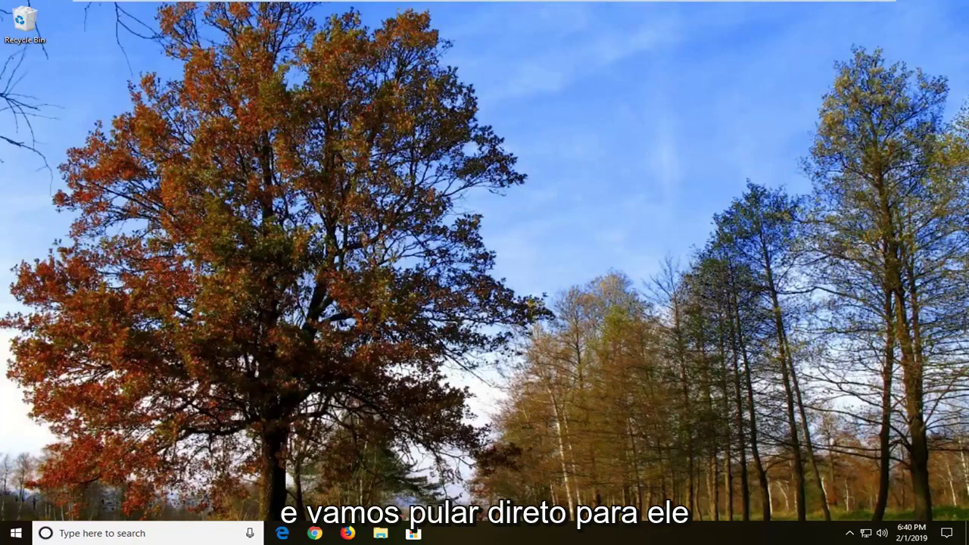
# Search the Start menu for regedit and run Registry Editor as administrator, accepting the UAC prompt
pyautogui.click(15, 532)
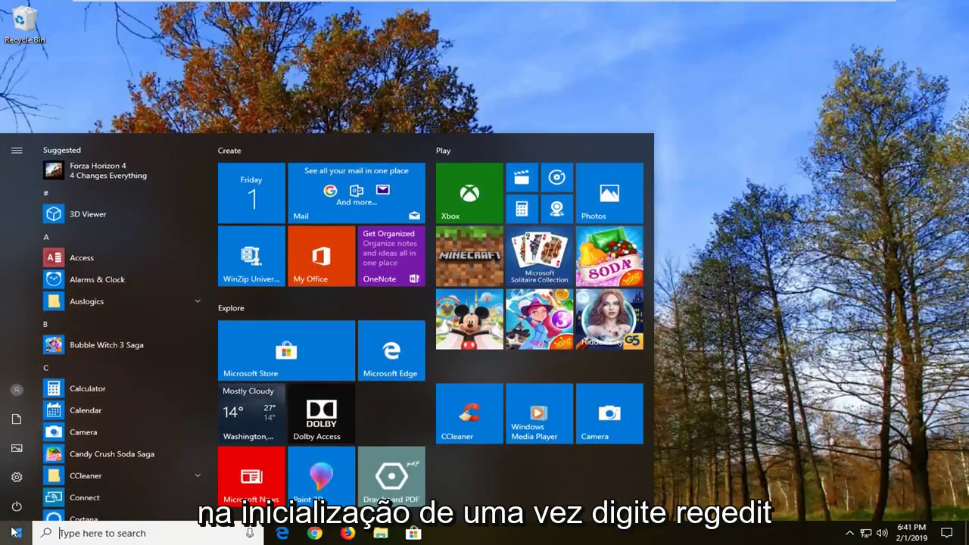
pyautogui.write('r')
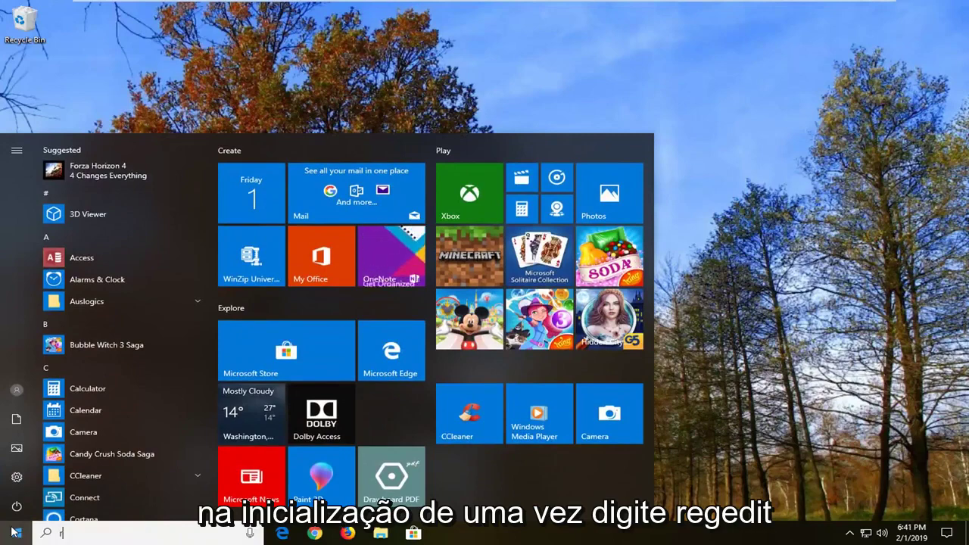
pyautogui.write('egedit')
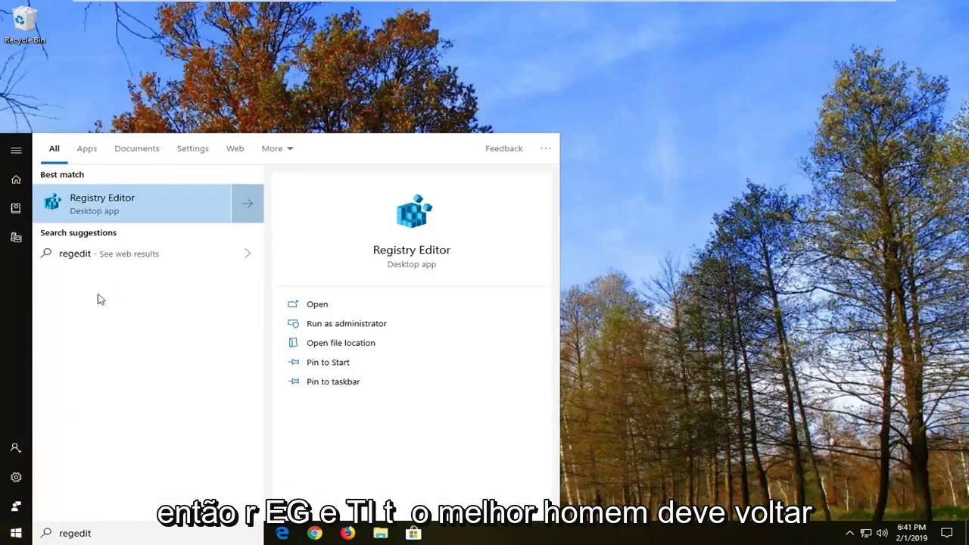
pyautogui.rightClick(105, 213)
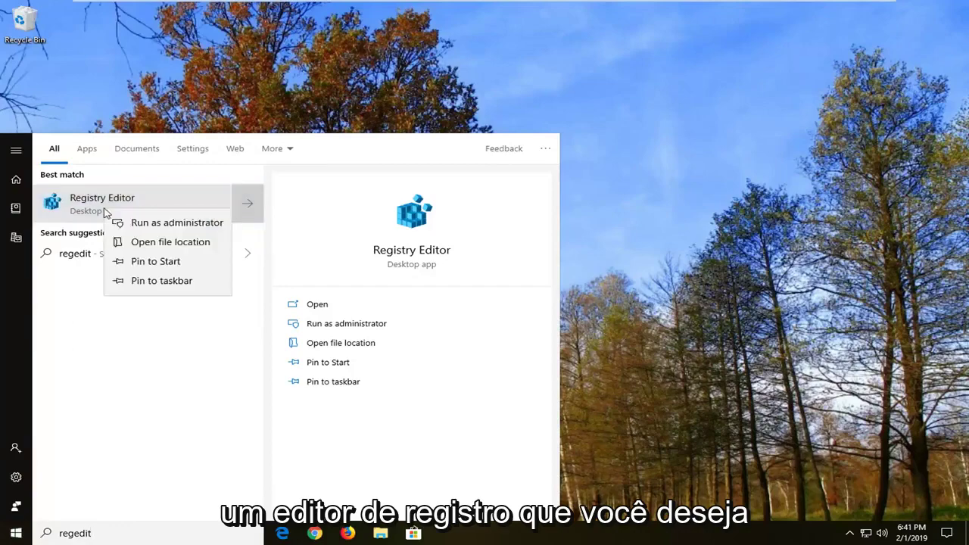
pyautogui.click(135, 221)
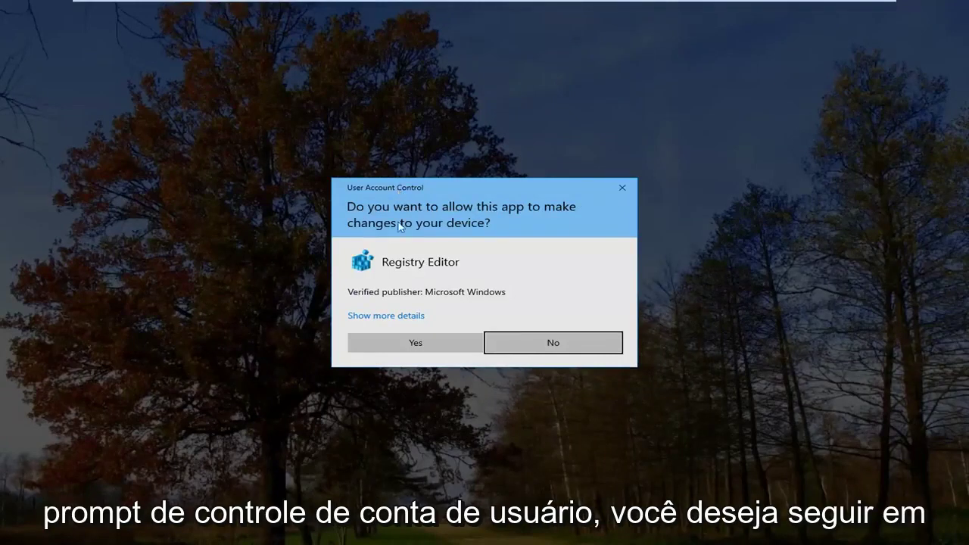
pyautogui.click(385, 345)
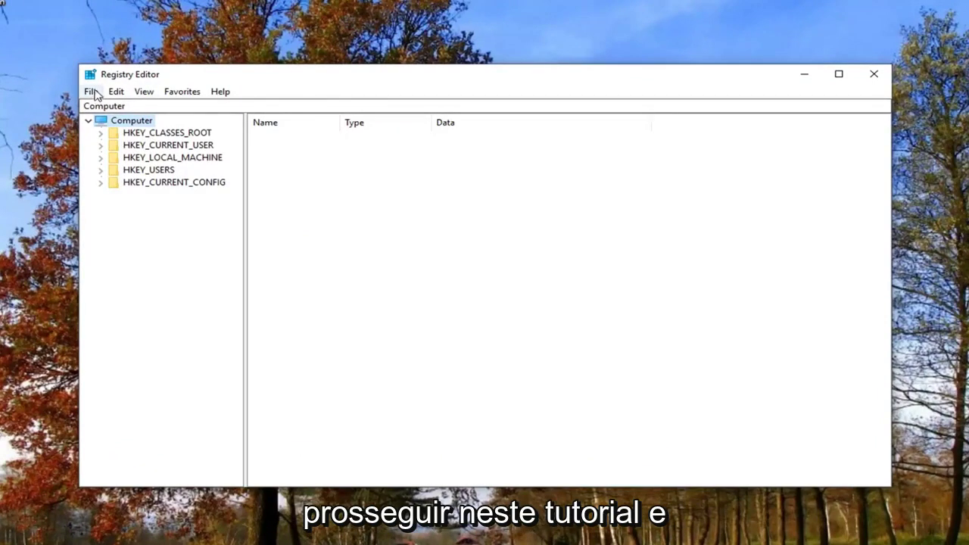
pyautogui.click(91, 91)
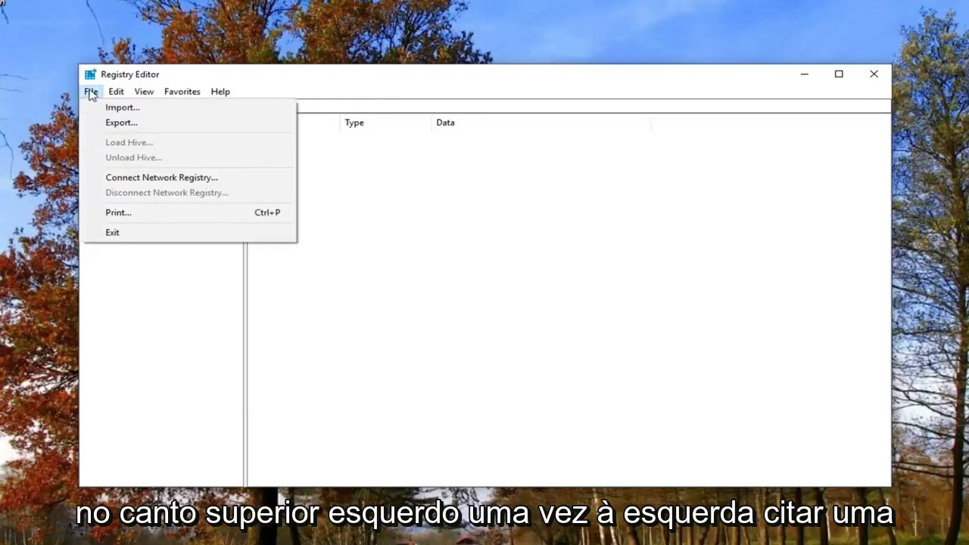
pyautogui.click(119, 123)
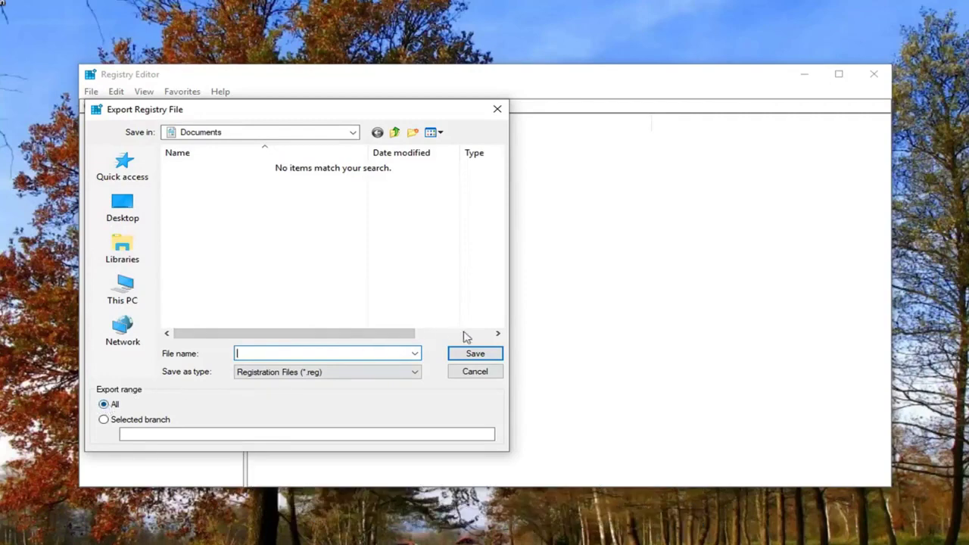
pyautogui.click(474, 371)
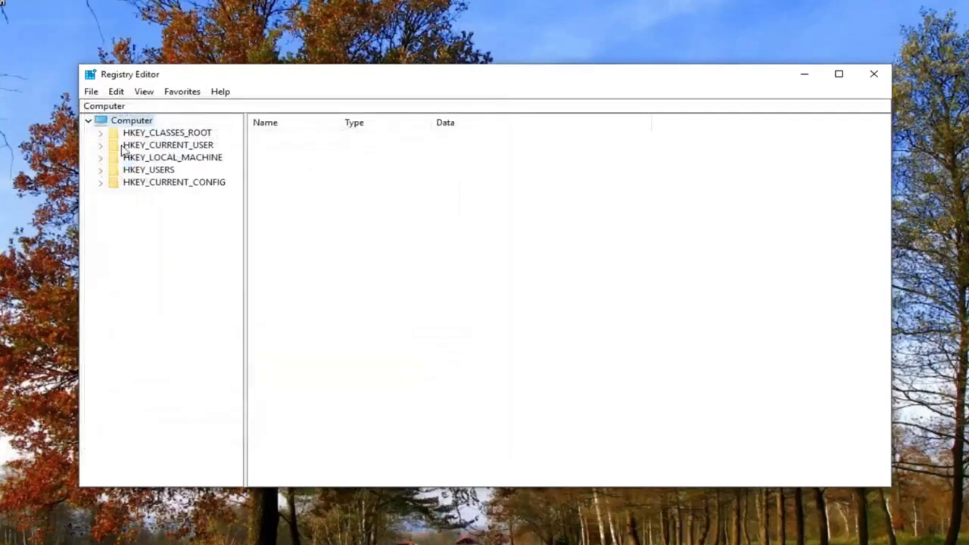
pyautogui.click(91, 91)
pyautogui.click(106, 122)
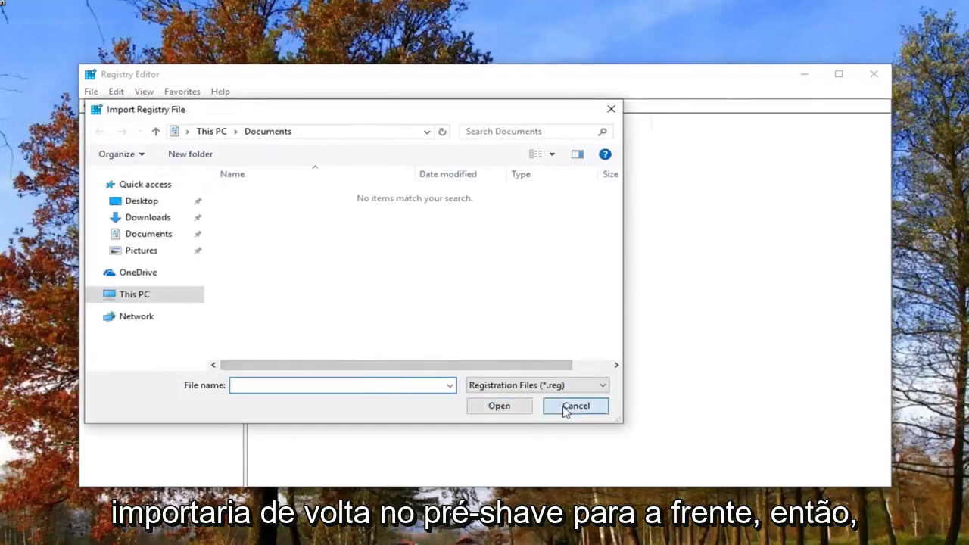
pyautogui.click(568, 408)
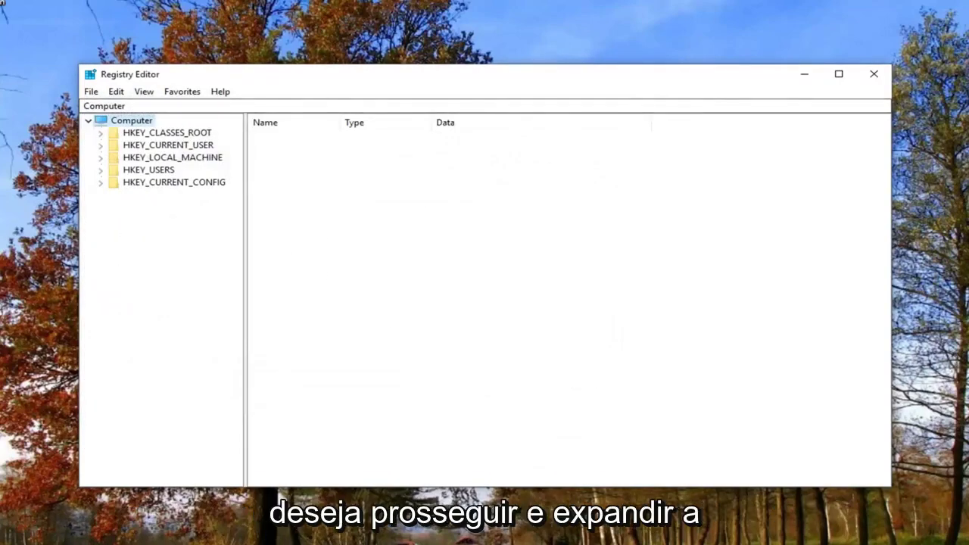
# Expand HKEY_LOCAL_MACHINE > SOFTWARE > Microsoft, widen the key tree, and select MSLicensing
pyautogui.click(147, 158)
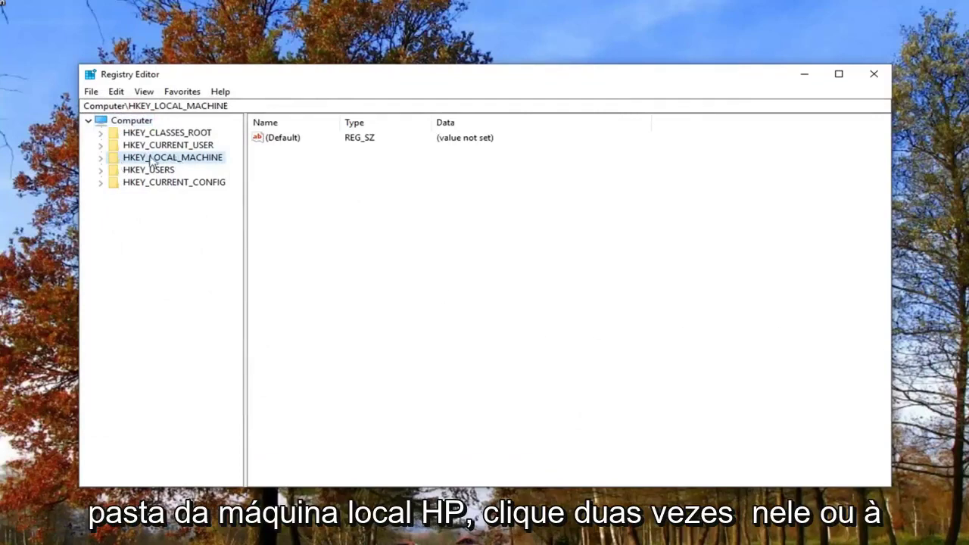
pyautogui.click(100, 158)
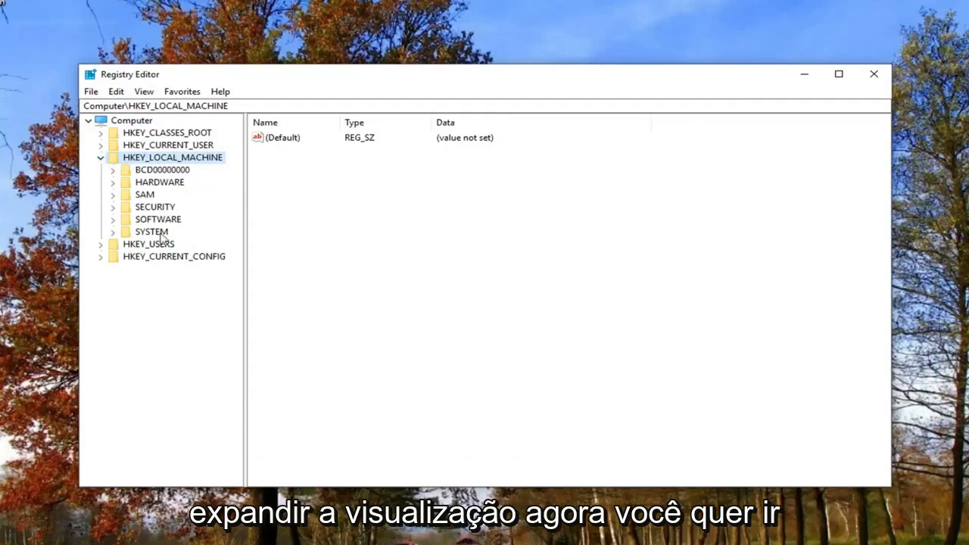
pyautogui.click(113, 220)
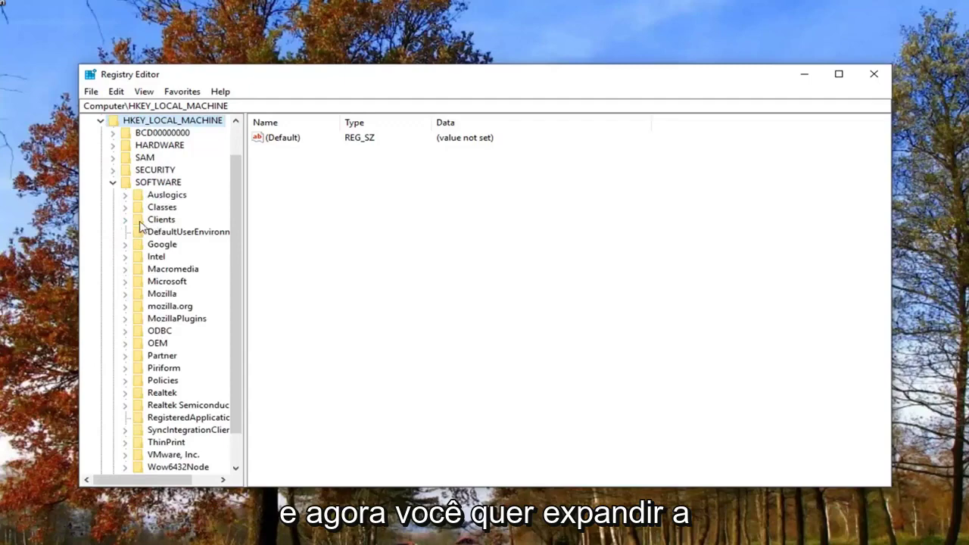
pyautogui.scroll(-1, 125, 231)
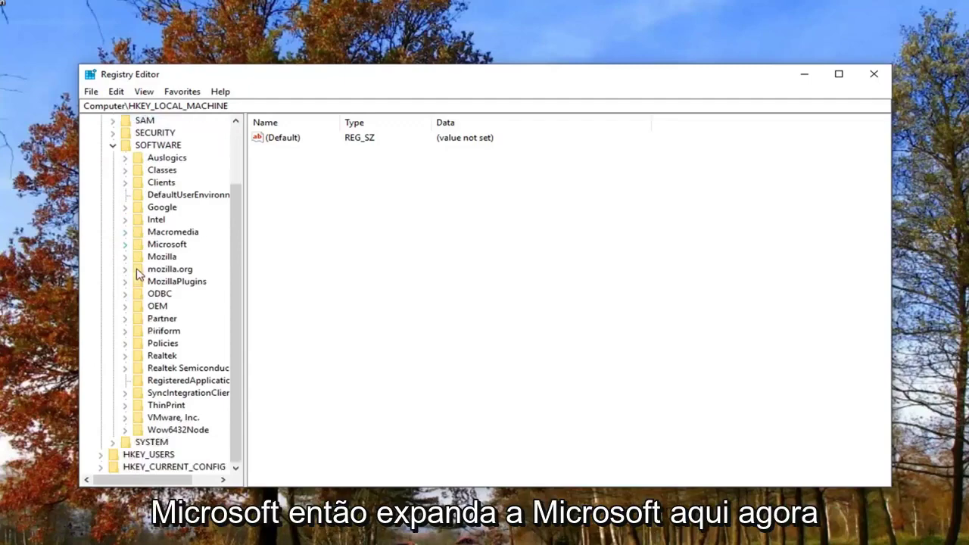
pyautogui.click(125, 245)
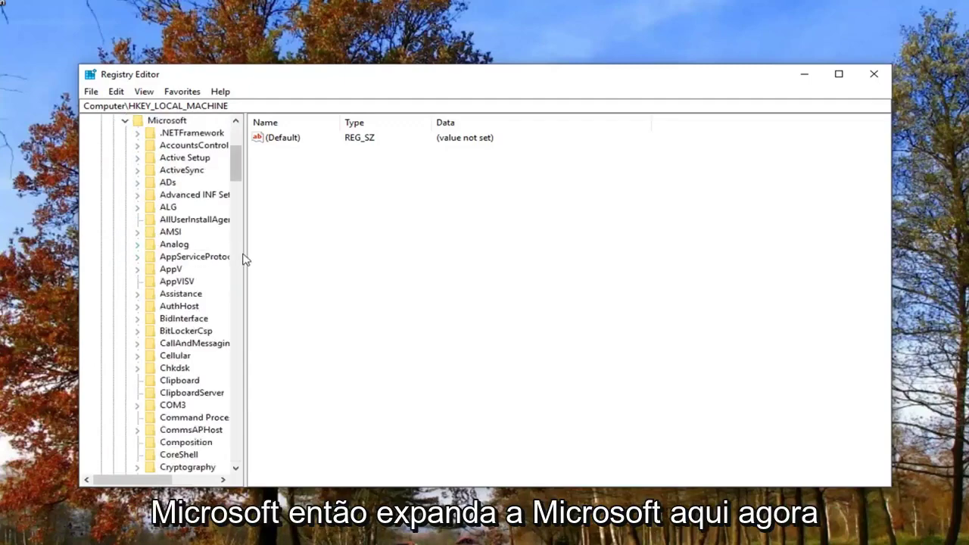
pyautogui.moveTo(244, 254); pyautogui.dragTo(436, 255)
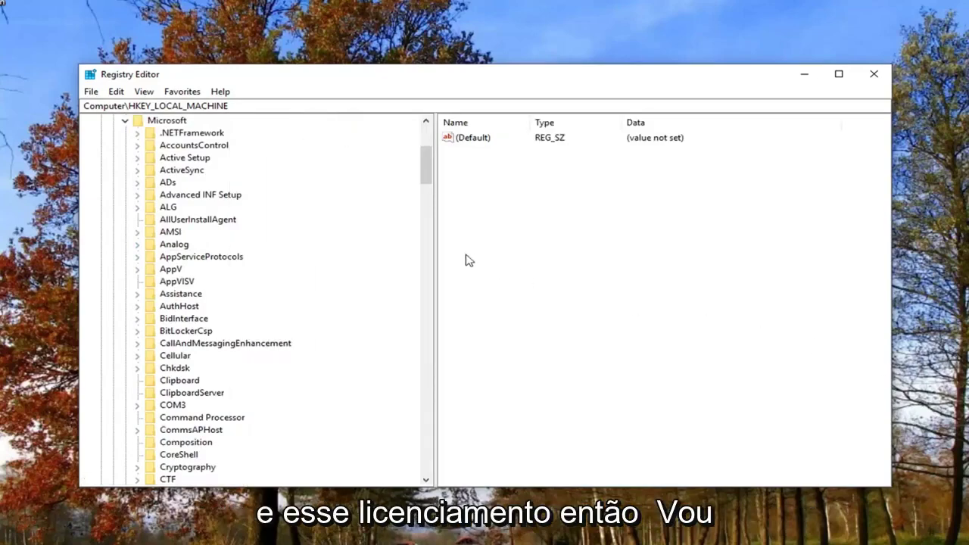
pyautogui.scroll(-20, 240, 327)
pyautogui.scroll(-7, 241, 325)
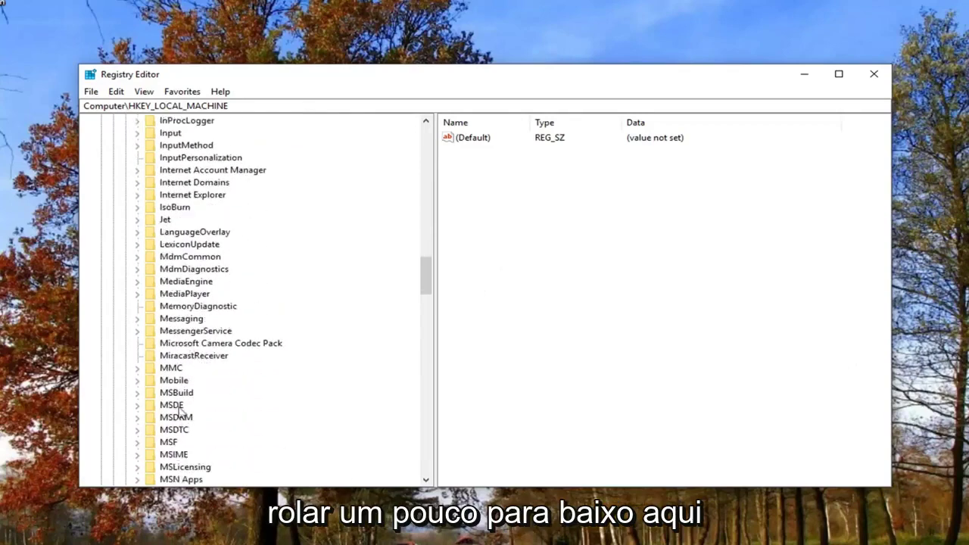
pyautogui.scroll(-4, 193, 329)
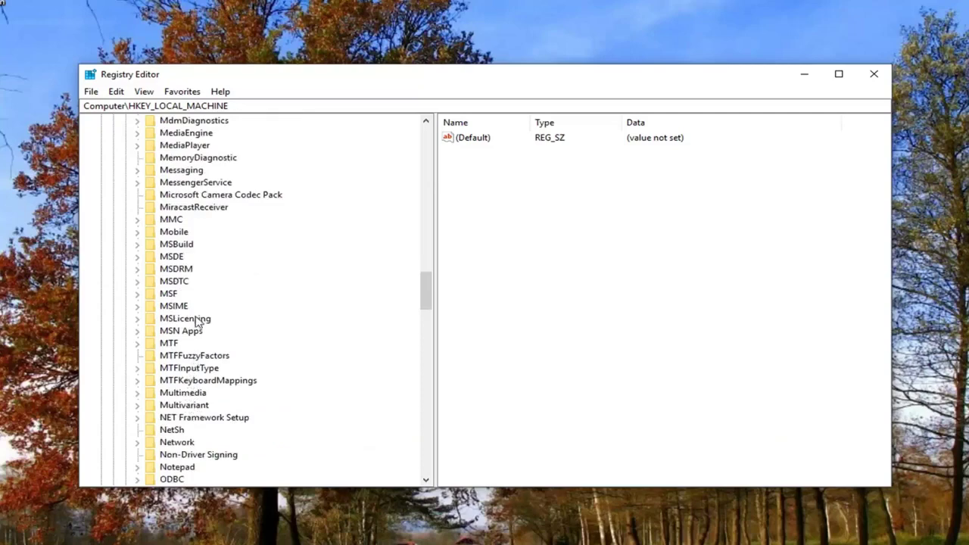
pyautogui.click(195, 321)
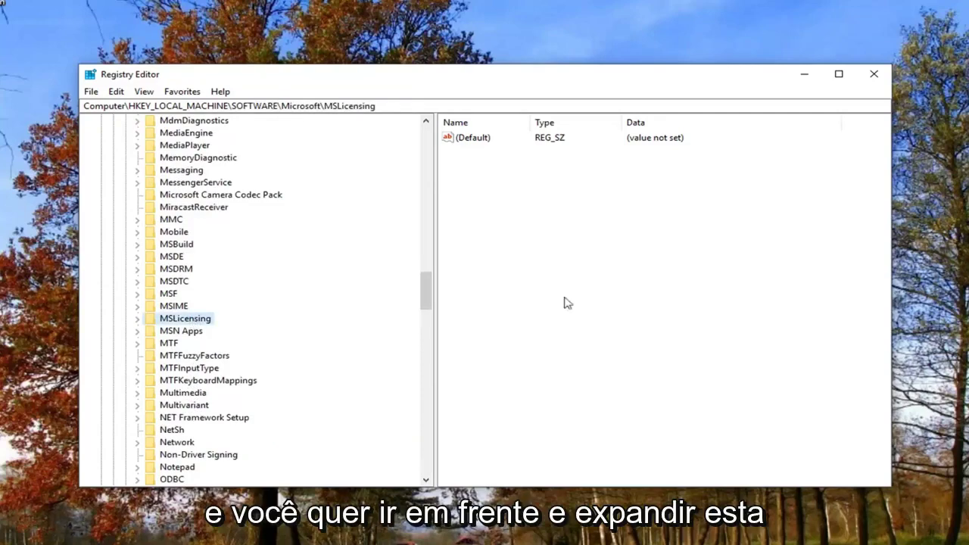
# Delete the Store subkey under MSLicensing and confirm the permanent deletion
pyautogui.click(137, 321)
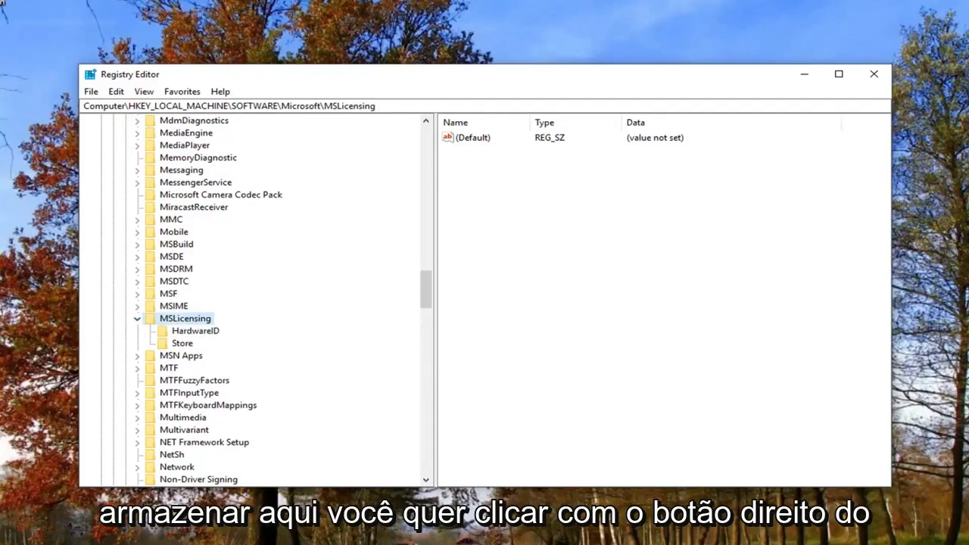
pyautogui.click(179, 345)
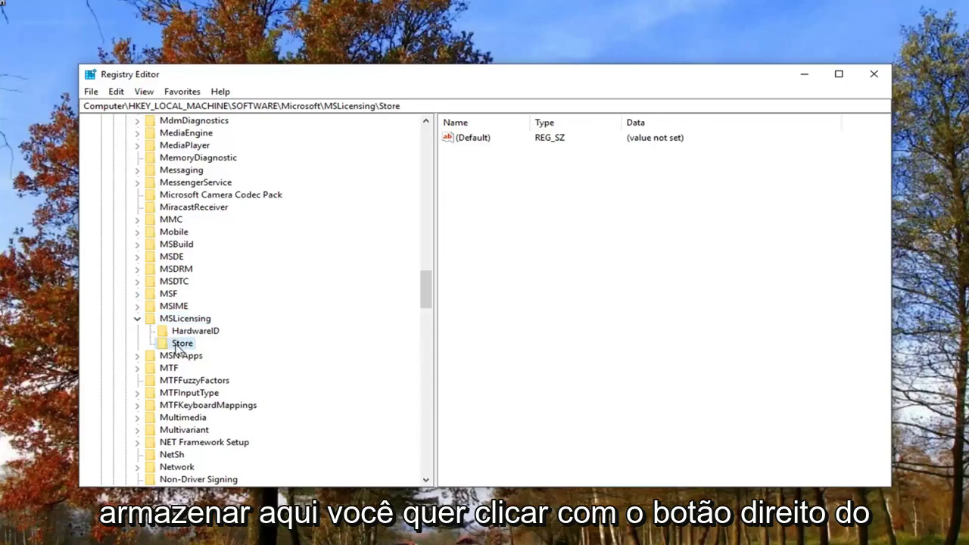
pyautogui.rightClick(179, 347)
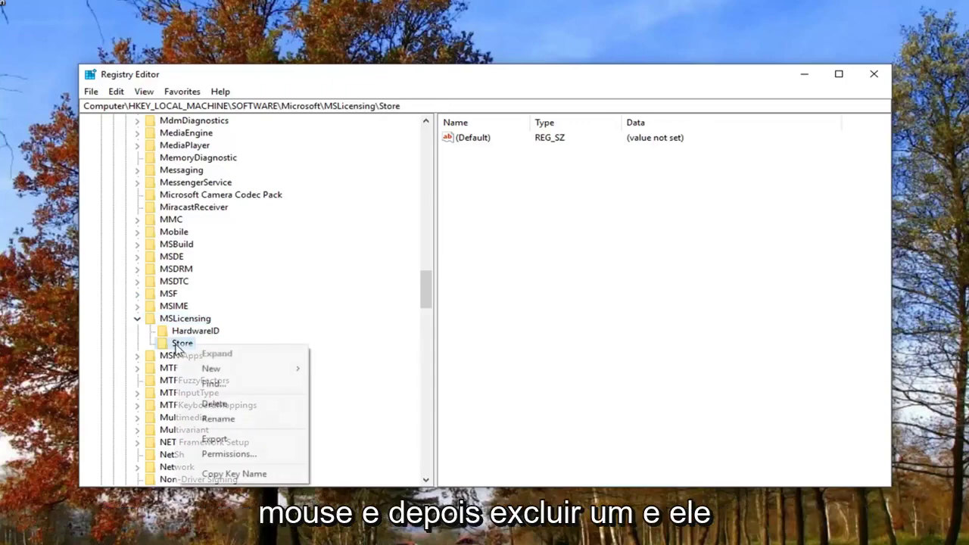
pyautogui.click(210, 407)
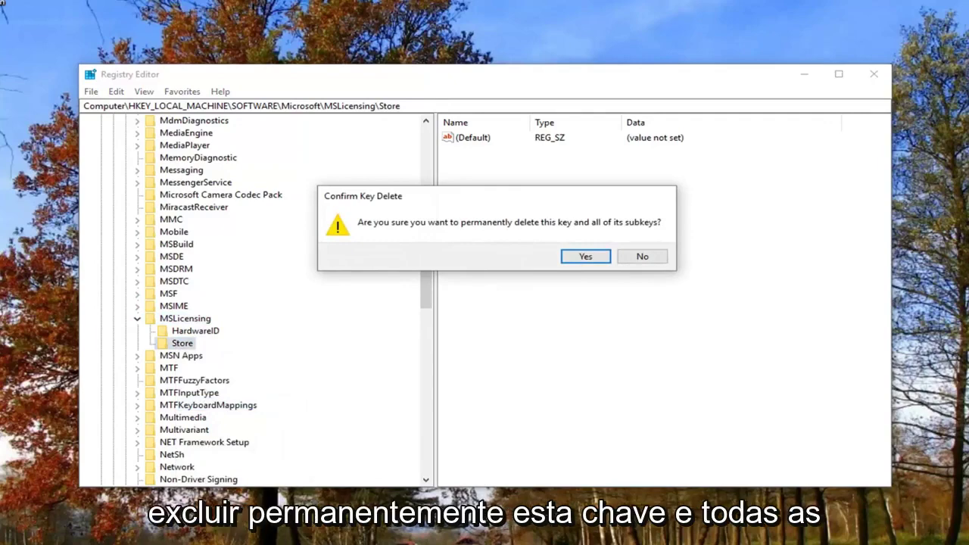
pyautogui.click(585, 256)
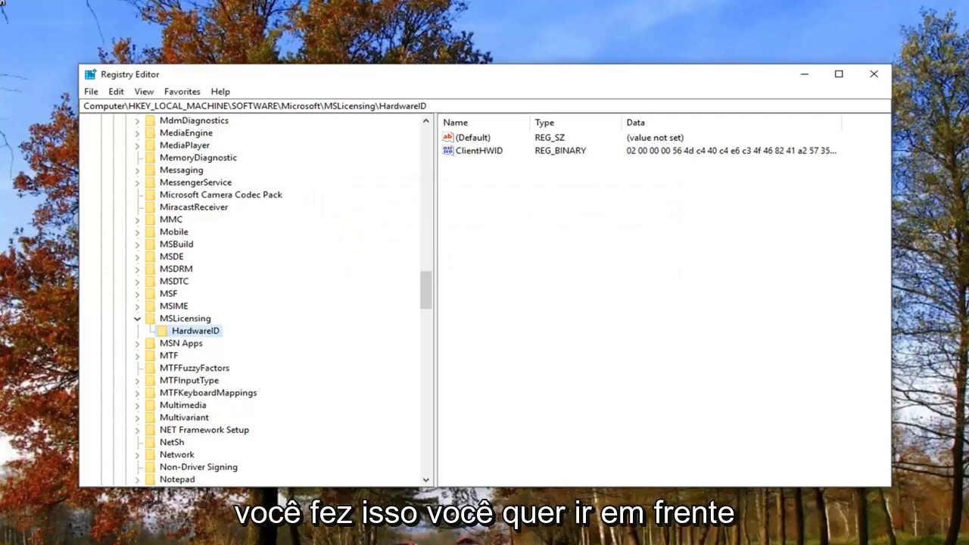
# Collapse the MSLicensing and Microsoft branches and select HKEY_LOCAL_MACHINE\SOFTWARE
pyautogui.click(137, 319)
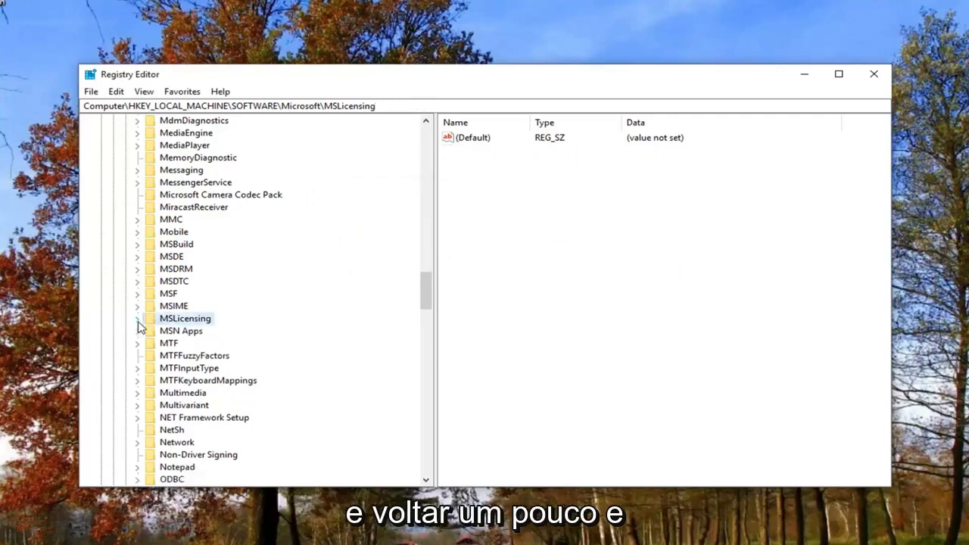
pyautogui.scroll(8, 188, 310)
pyautogui.scroll(20, 188, 307)
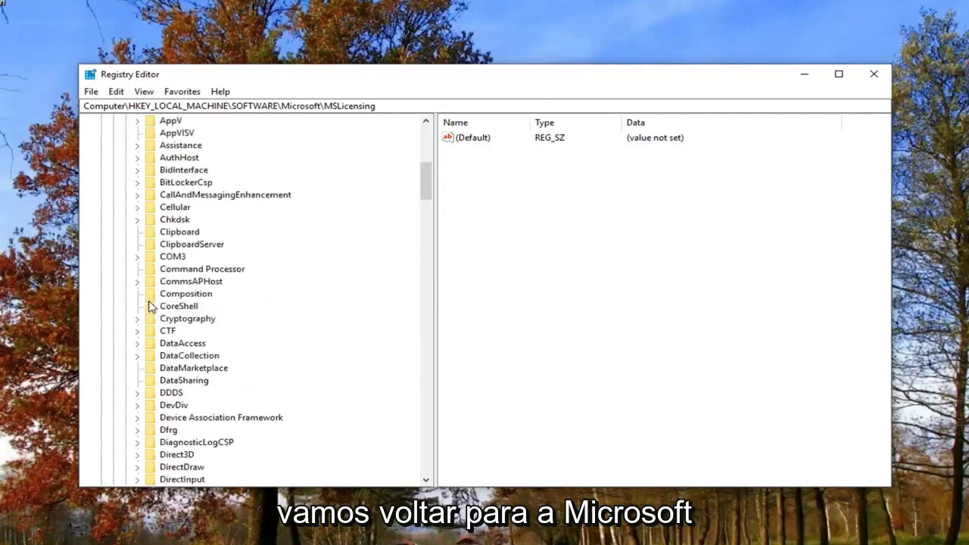
pyautogui.click(130, 269)
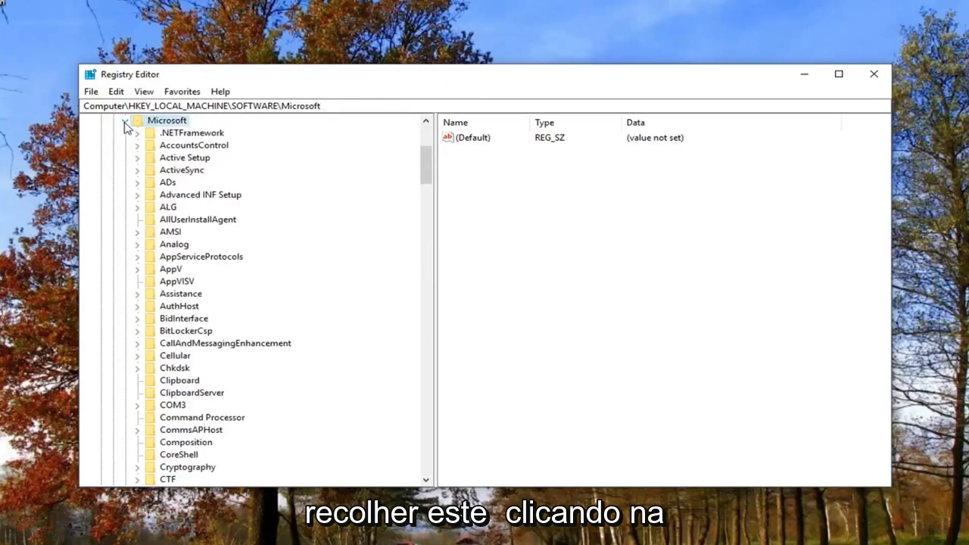
pyautogui.click(126, 122)
pyautogui.scroll(2, 134, 255)
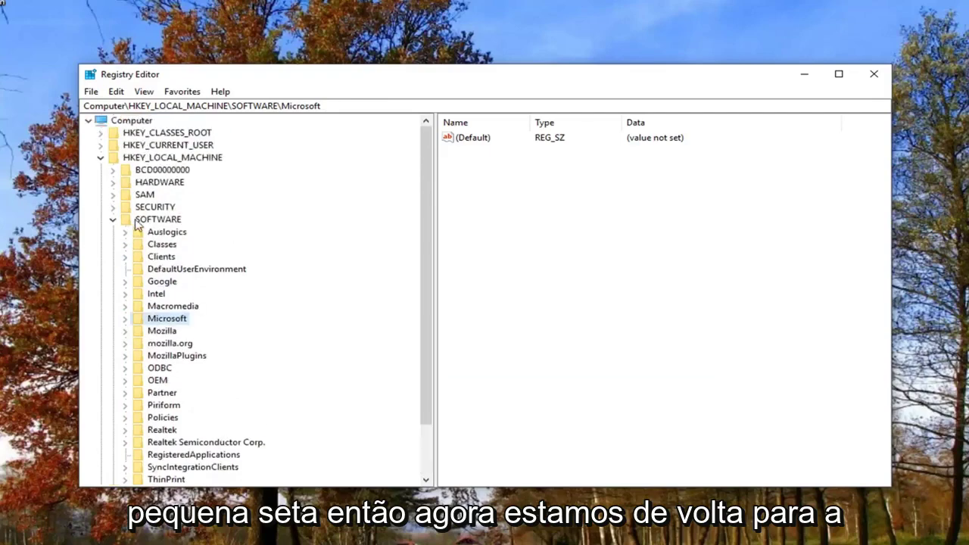
pyautogui.click(139, 220)
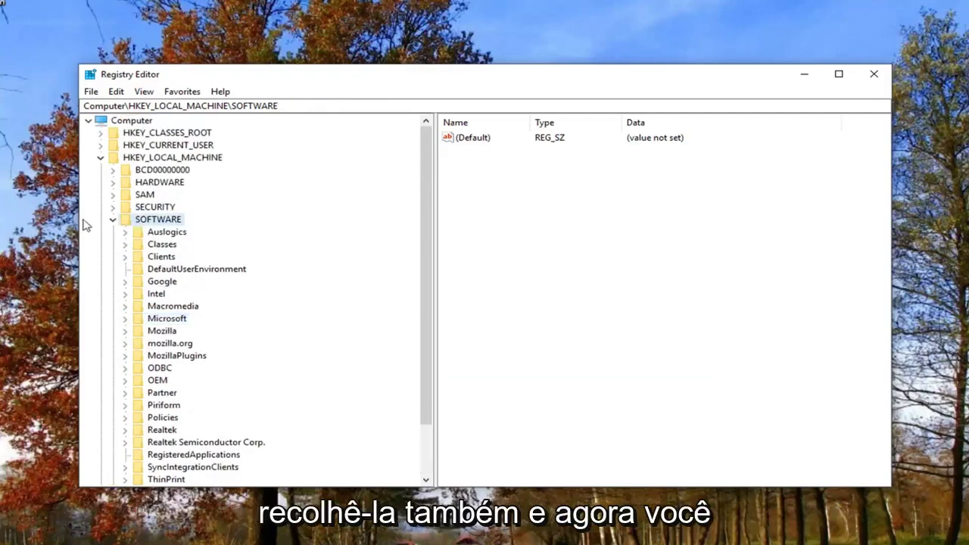
# Collapse SOFTWARE, then expand SYSTEM and CurrentControlSet under HKEY_LOCAL_MACHINE
pyautogui.click(112, 220)
pyautogui.click(112, 220)
pyautogui.click(111, 196)
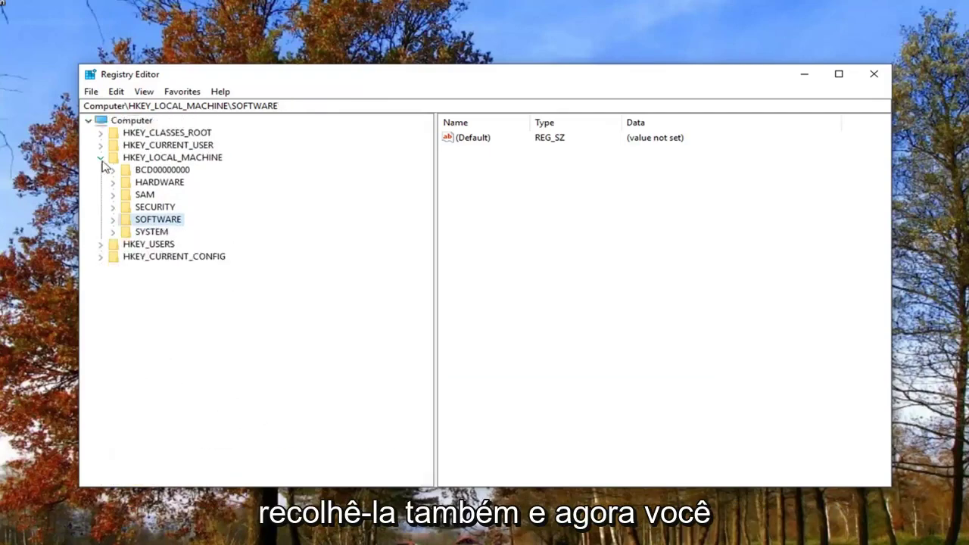
pyautogui.click(155, 232)
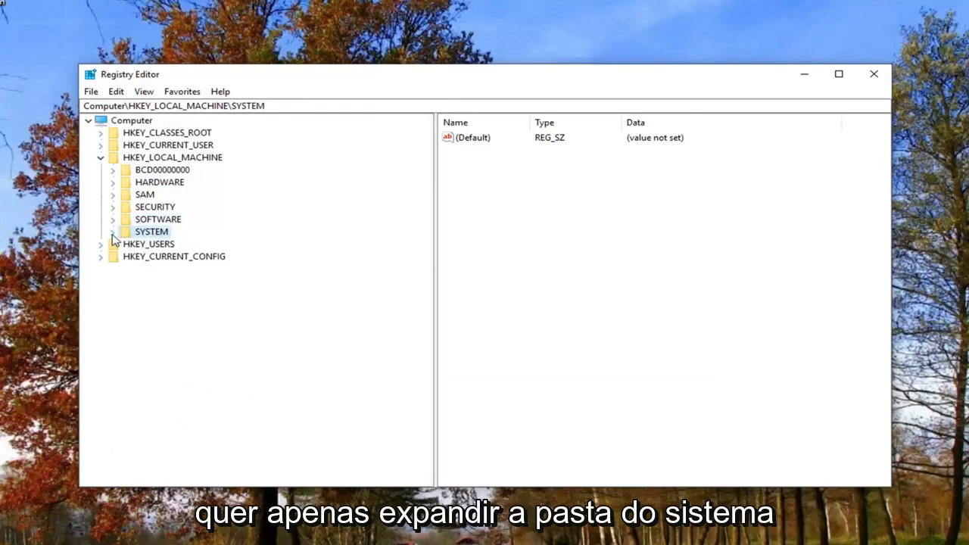
pyautogui.click(112, 233)
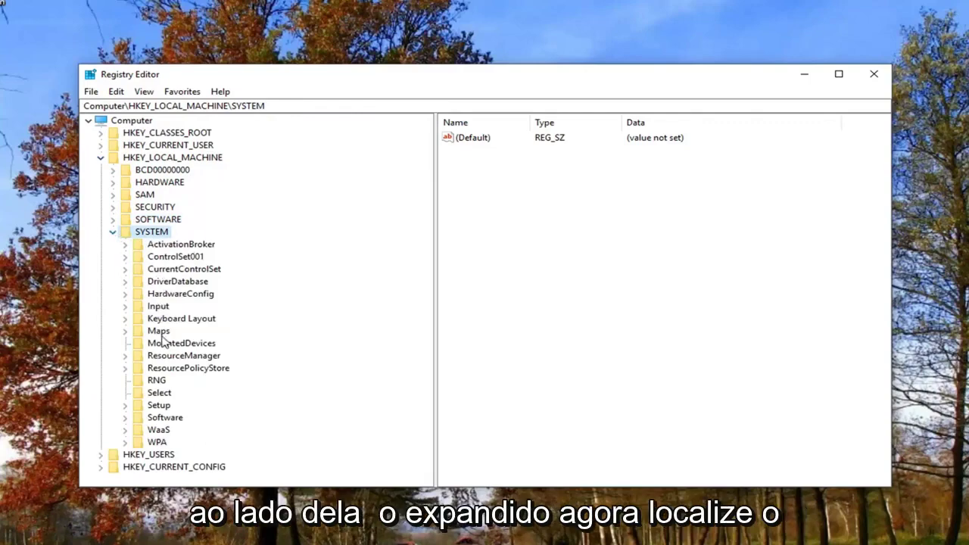
pyautogui.click(176, 271)
pyautogui.click(126, 271)
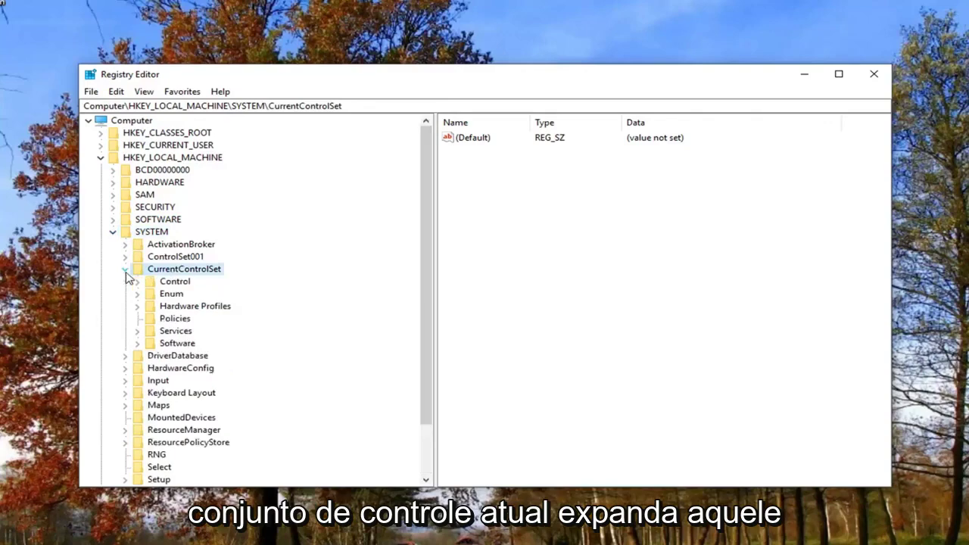
# Expand Control > Terminal Server > RCM and select the Grace Period key
pyautogui.click(140, 283)
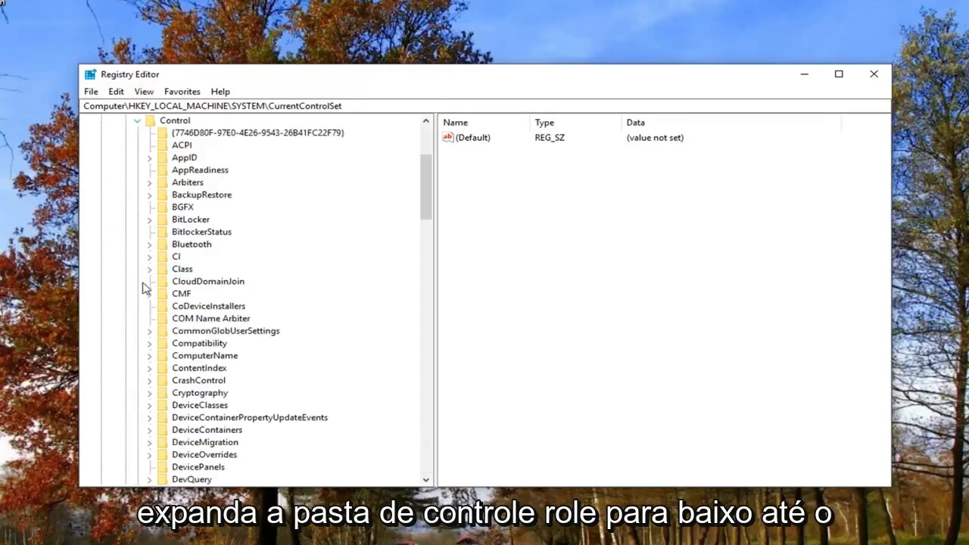
pyautogui.scroll(-4, 144, 296)
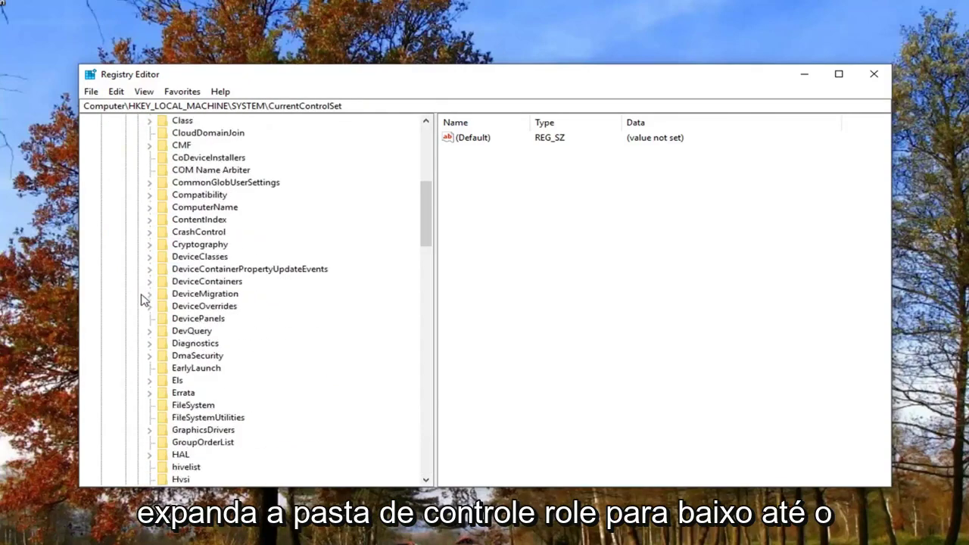
pyautogui.scroll(-12, 147, 314)
pyautogui.scroll(-10, 144, 318)
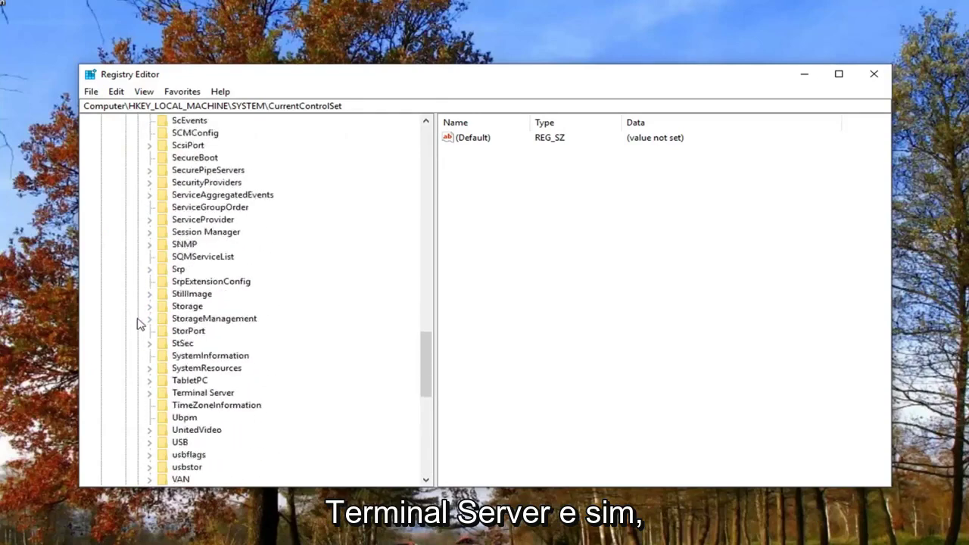
pyautogui.click(150, 392)
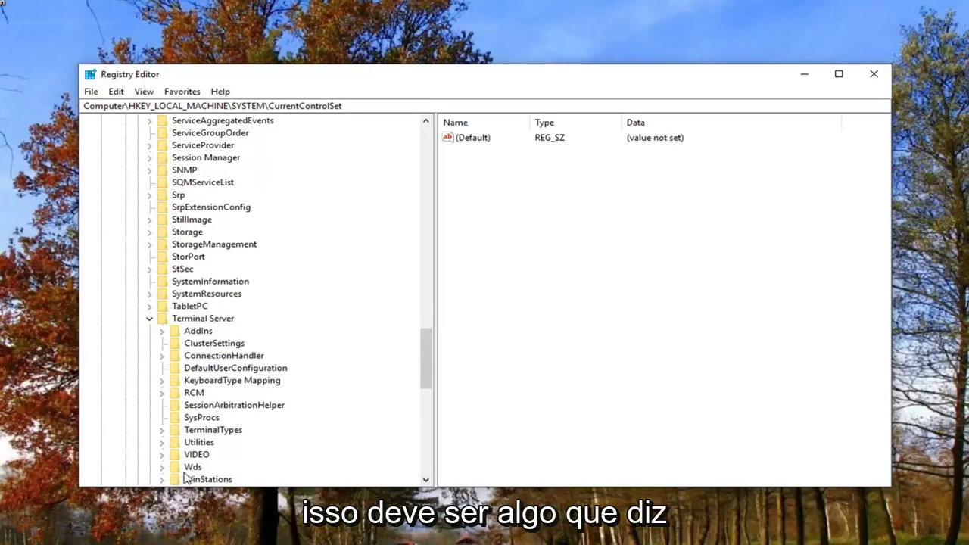
pyautogui.click(194, 395)
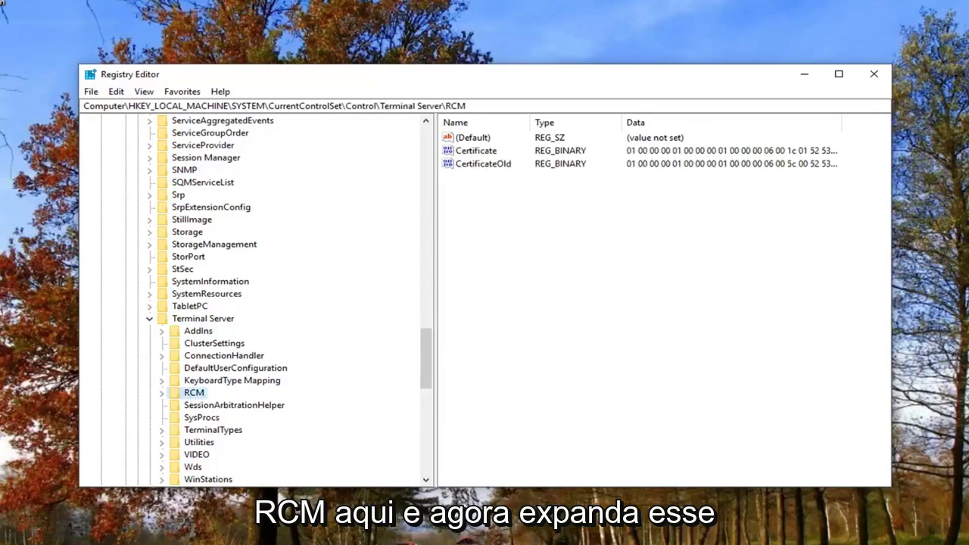
pyautogui.doubleClick(189, 392)
pyautogui.click(220, 430)
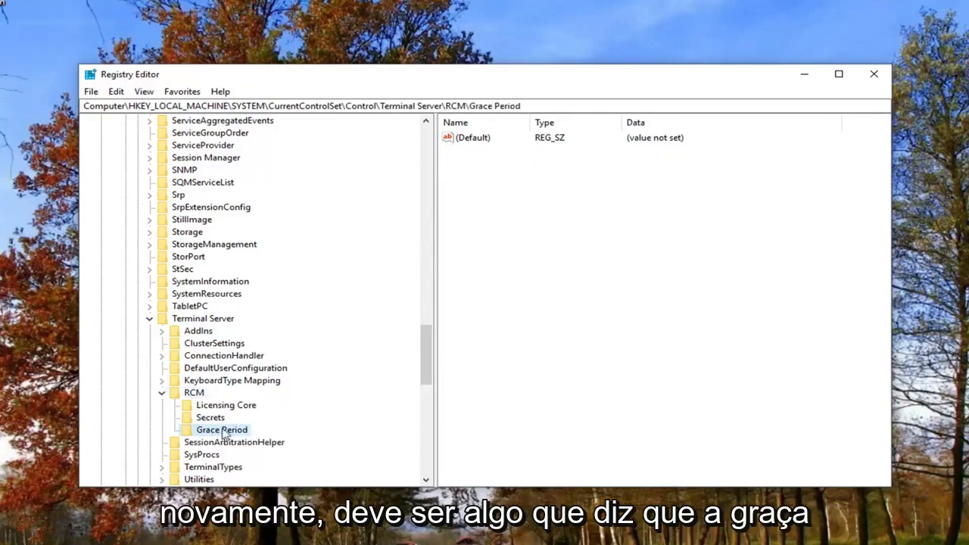
# Grant the Users group Full Control on the Grace Period key and apply it
pyautogui.rightClick(223, 430)
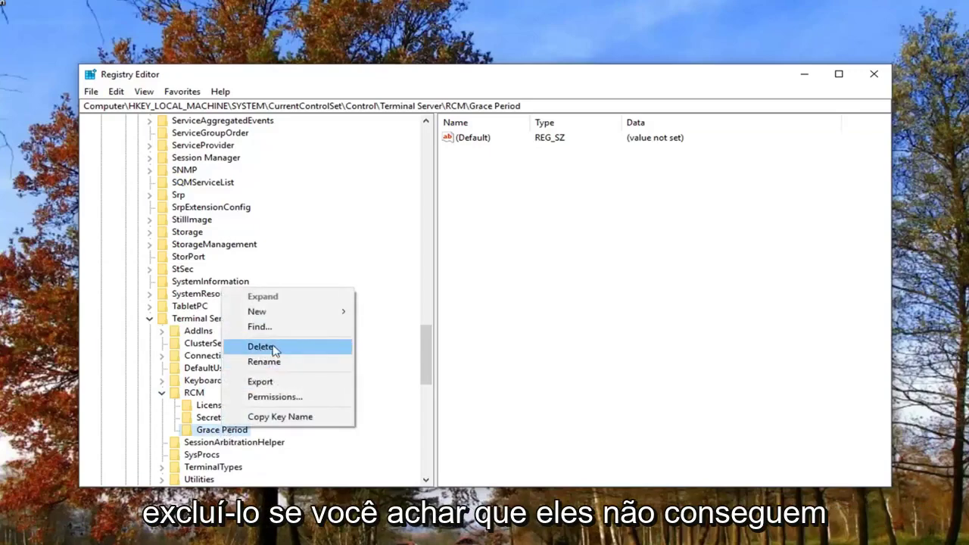
pyautogui.click(262, 398)
pyautogui.scroll(-2, 199, 229)
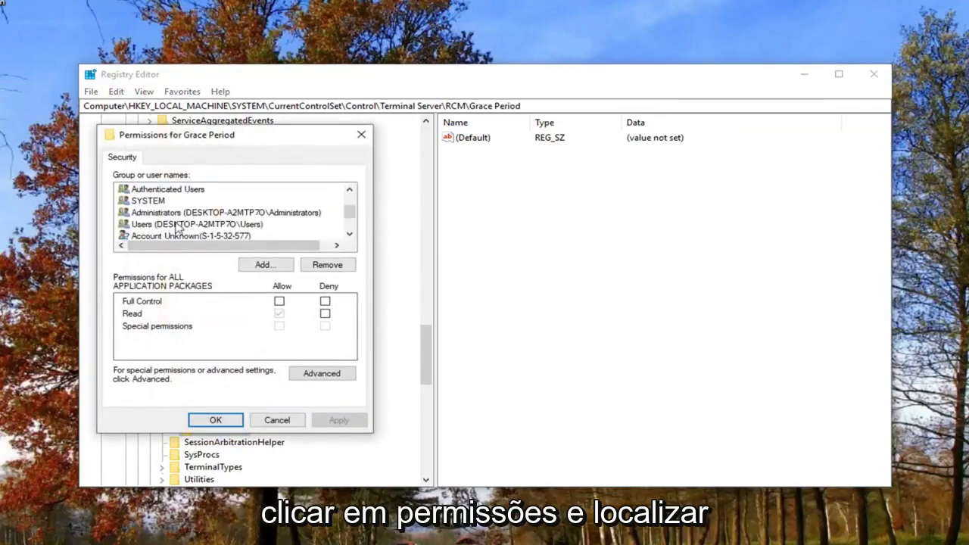
pyautogui.scroll(1, 159, 218)
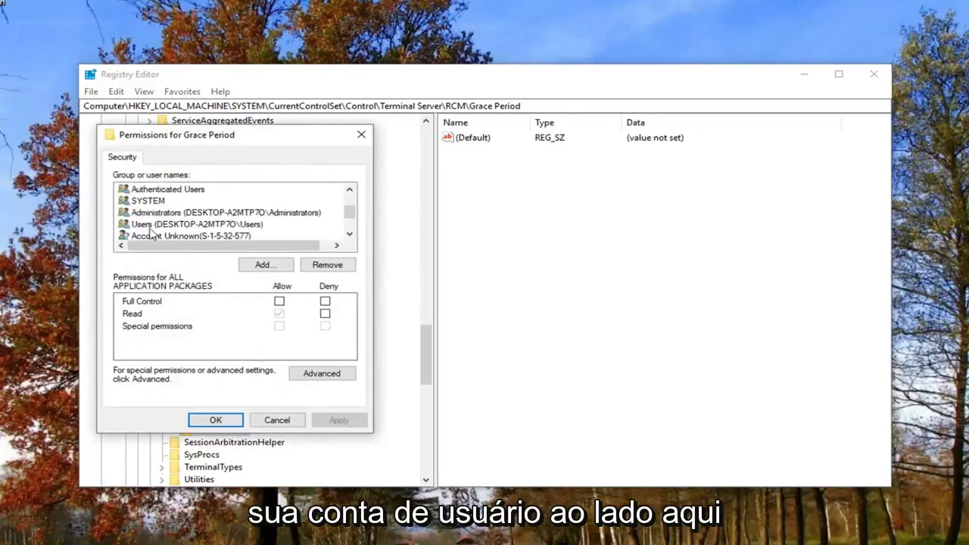
pyautogui.scroll(-1, 155, 227)
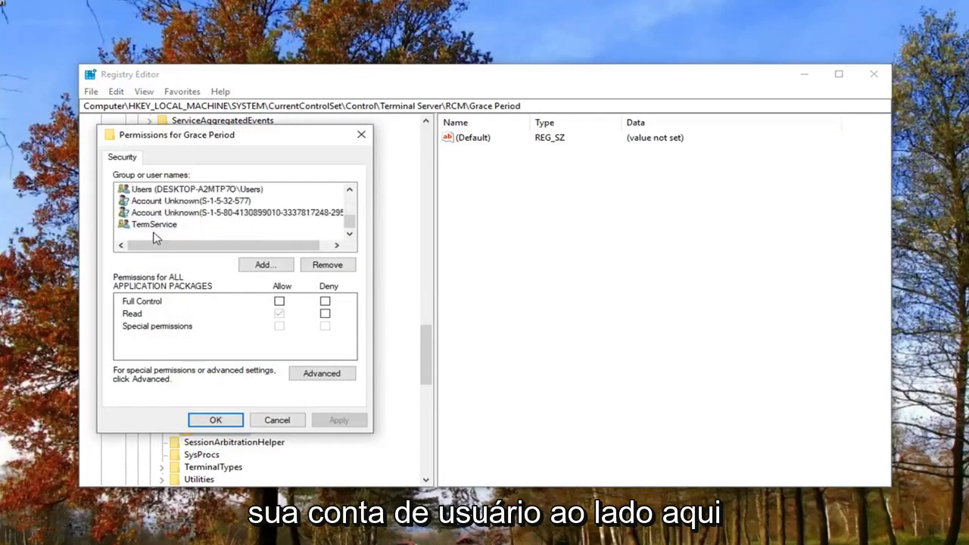
pyautogui.click(147, 191)
pyautogui.click(280, 301)
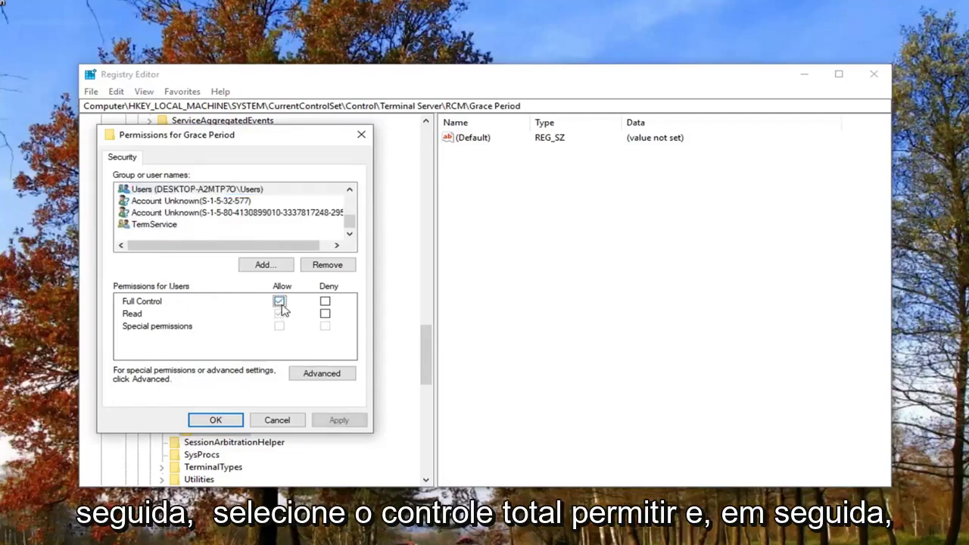
pyautogui.click(342, 421)
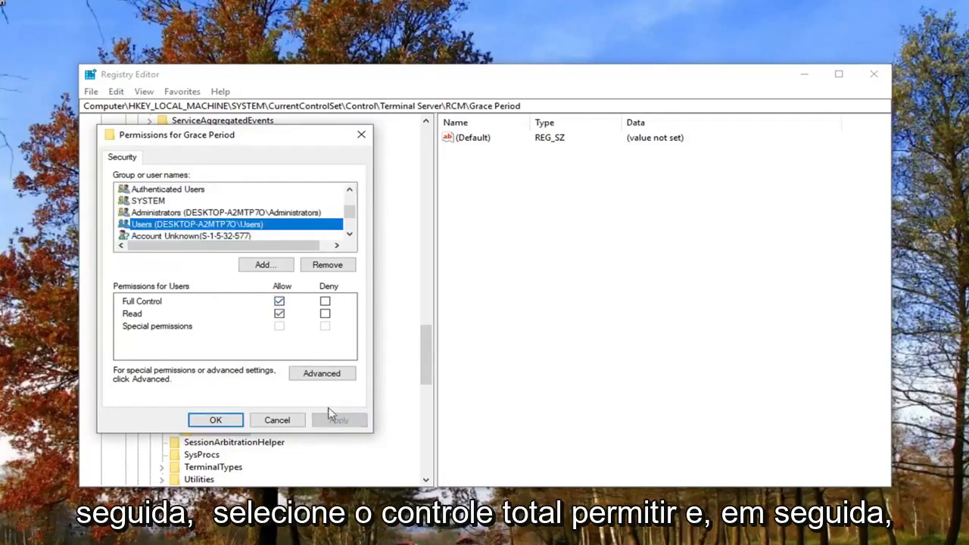
pyautogui.click(212, 422)
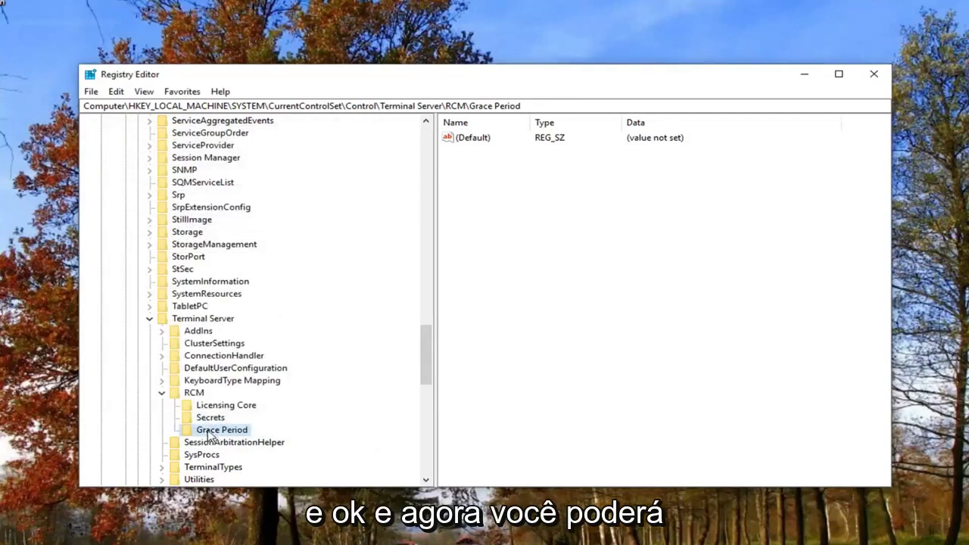
# Delete the Grace Period key, confirm the deletion, and close Registry Editor
pyautogui.rightClick(210, 430)
pyautogui.click(239, 349)
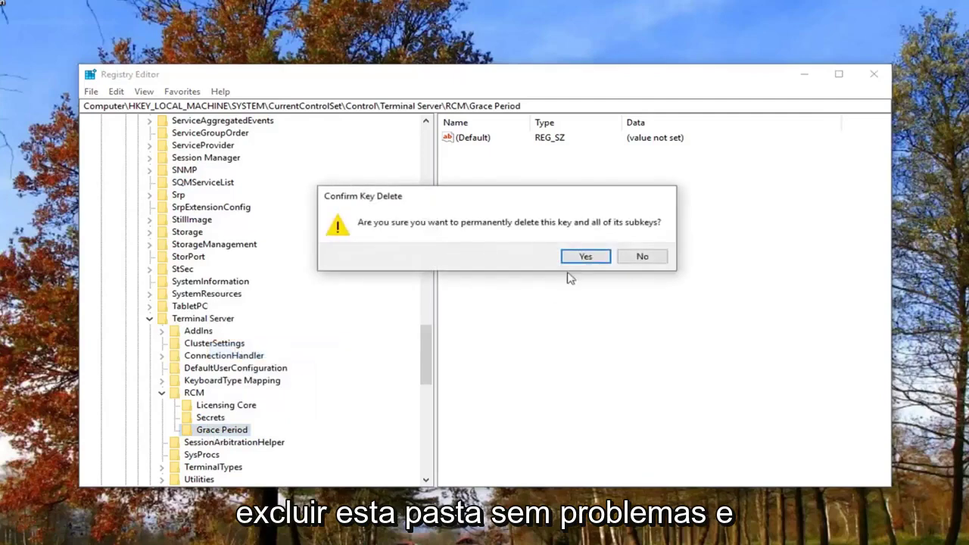
pyautogui.click(587, 256)
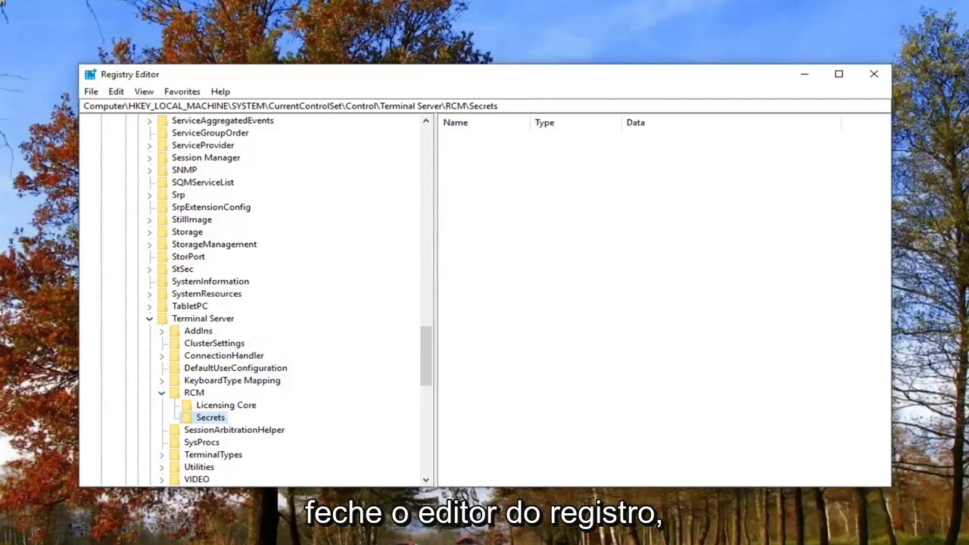
pyautogui.click(874, 74)
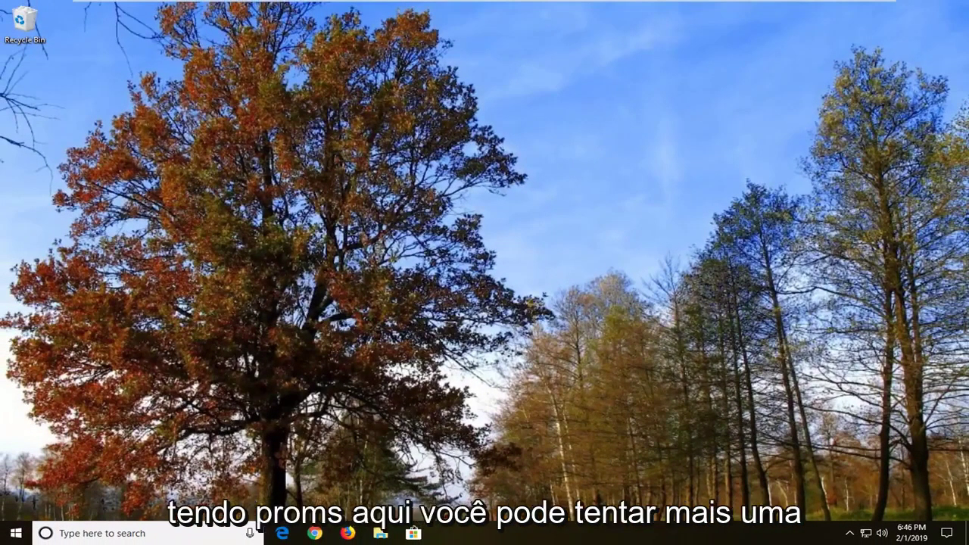
# Search the Start menu for services and launch the Services app
pyautogui.click(15, 533)
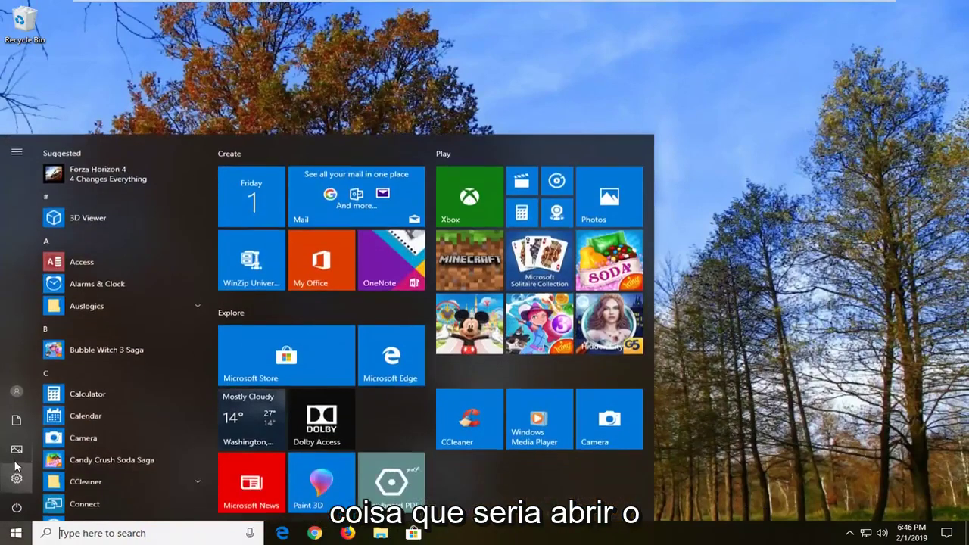
pyautogui.write('services')
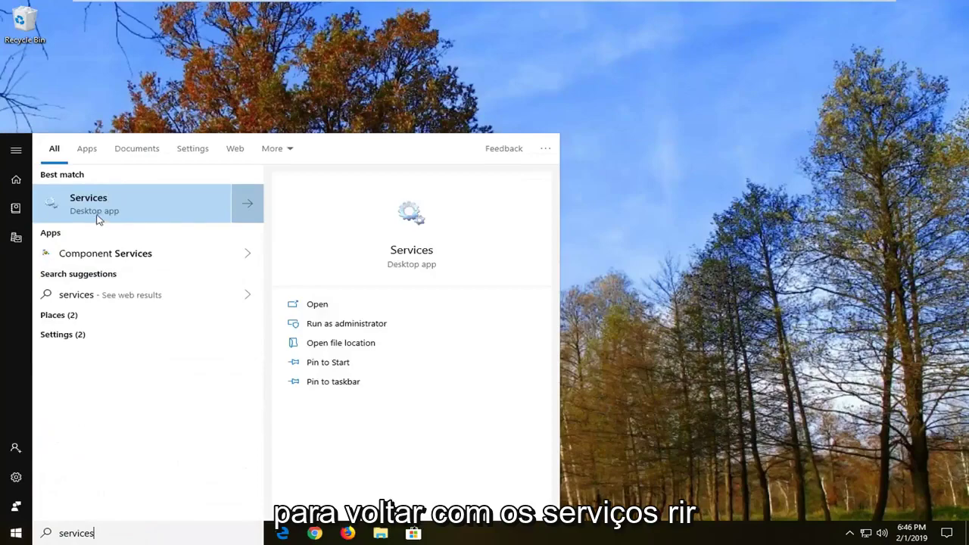
pyautogui.click(260, 219)
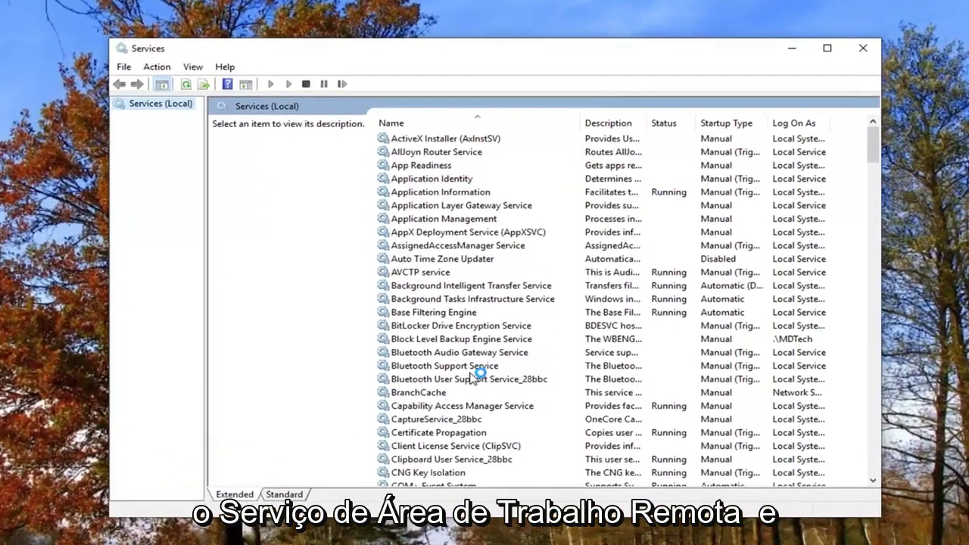
# Restart Remote Desktop Services, agreeing to also restart its dependent UserMode Port Redirector
pyautogui.scroll(-15, 457, 333)
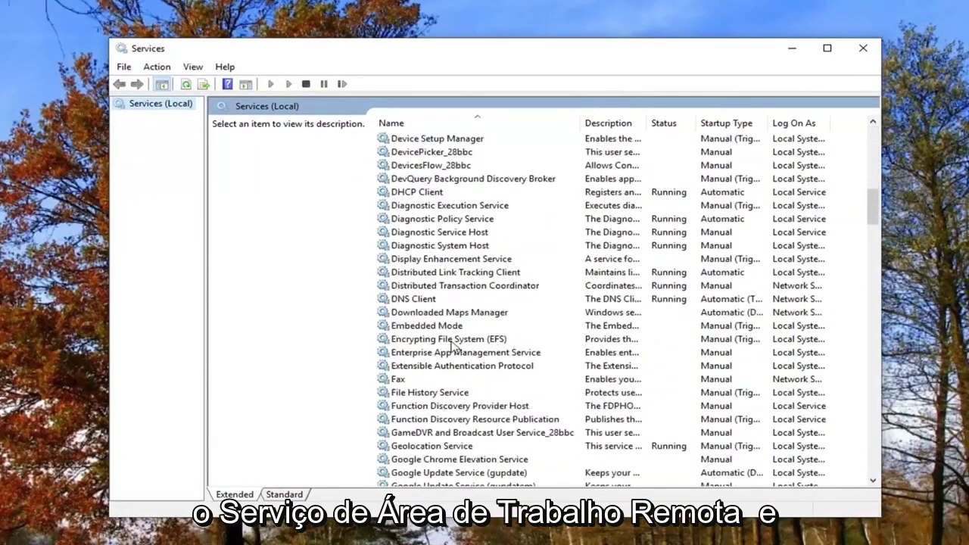
pyautogui.scroll(-13, 455, 345)
pyautogui.scroll(-3, 447, 343)
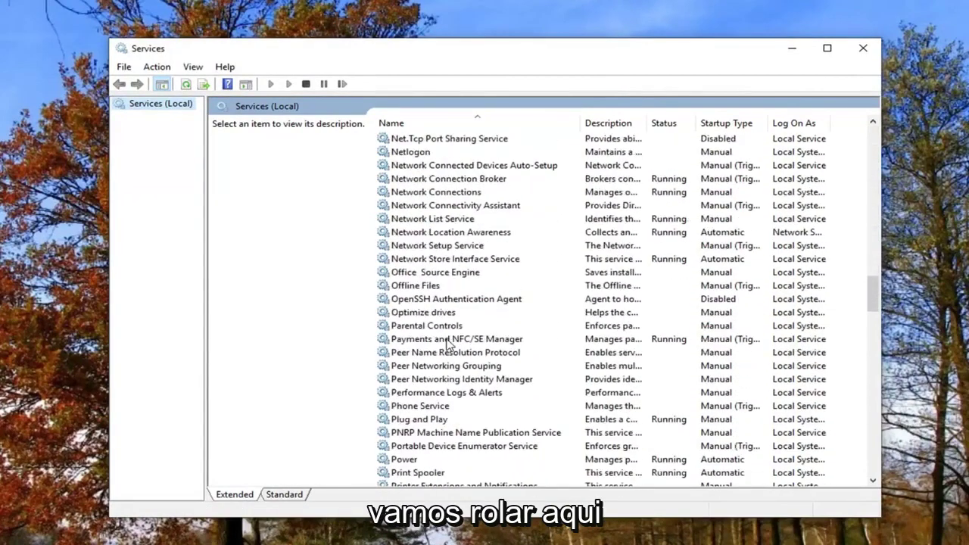
pyautogui.scroll(-2, 409, 402)
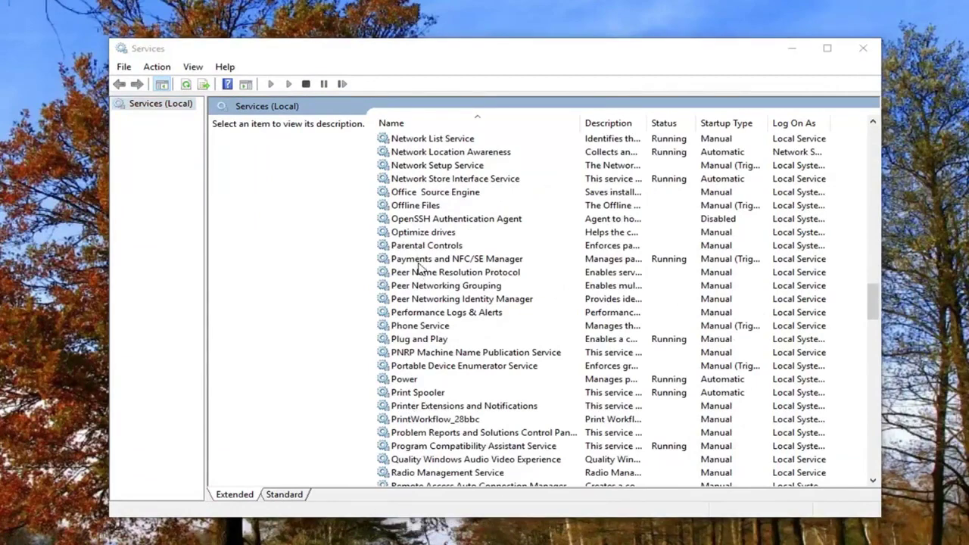
pyautogui.scroll(-4, 418, 266)
pyautogui.click(428, 368)
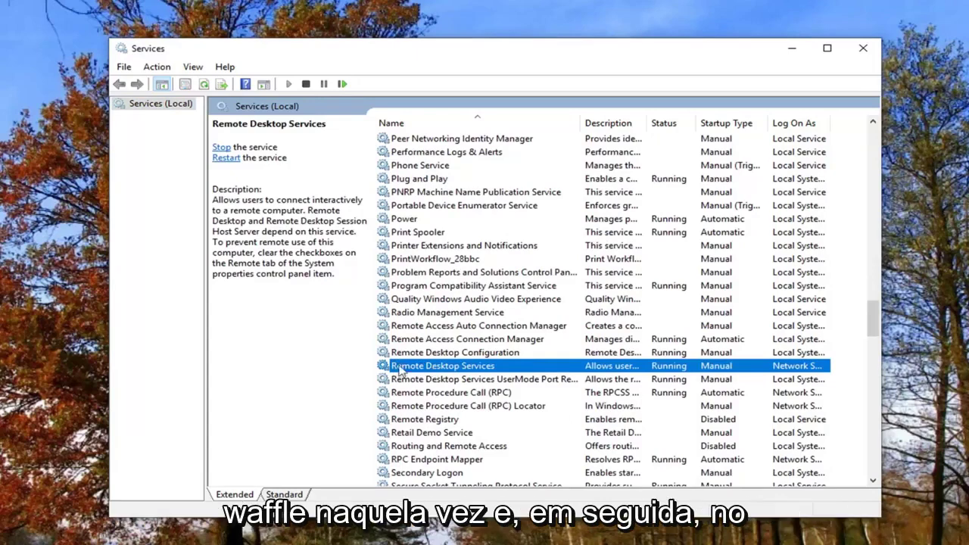
pyautogui.click(226, 159)
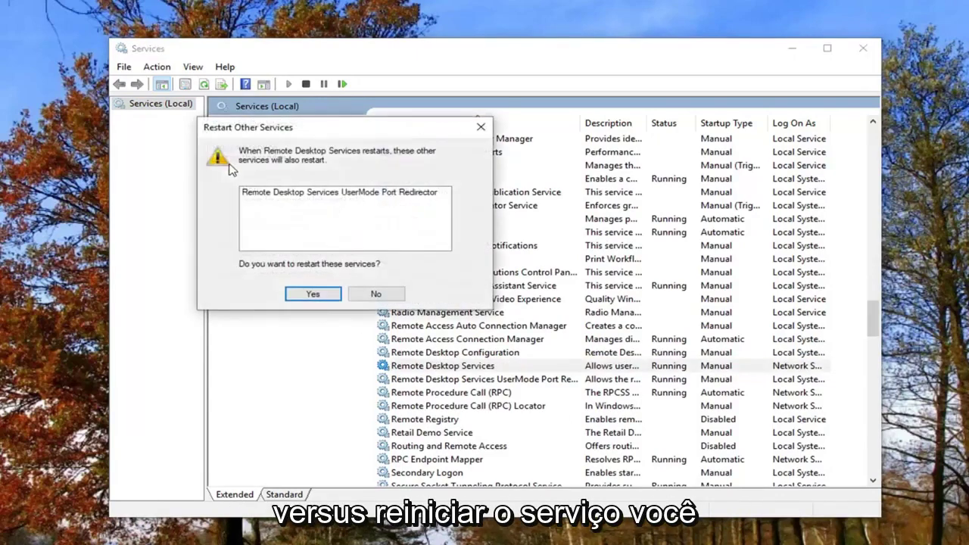
pyautogui.click(314, 295)
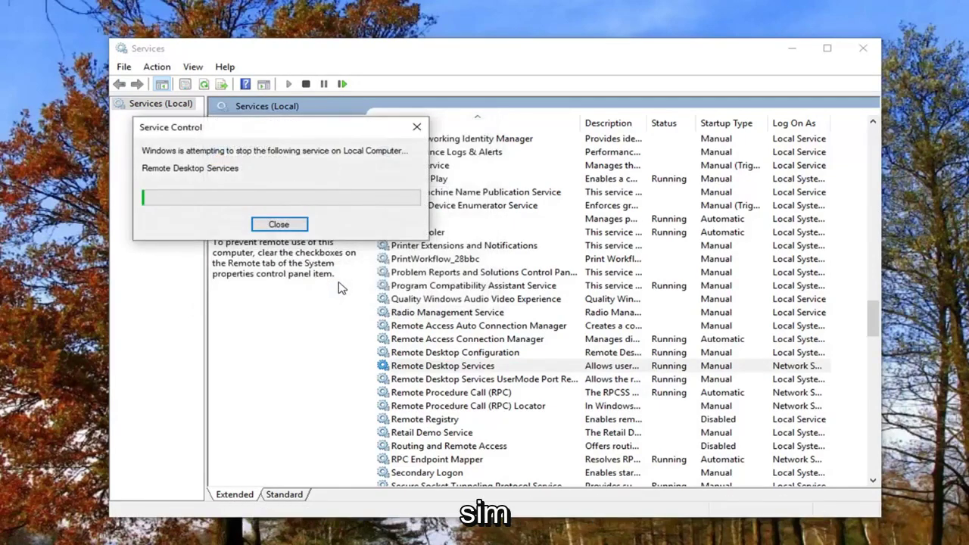